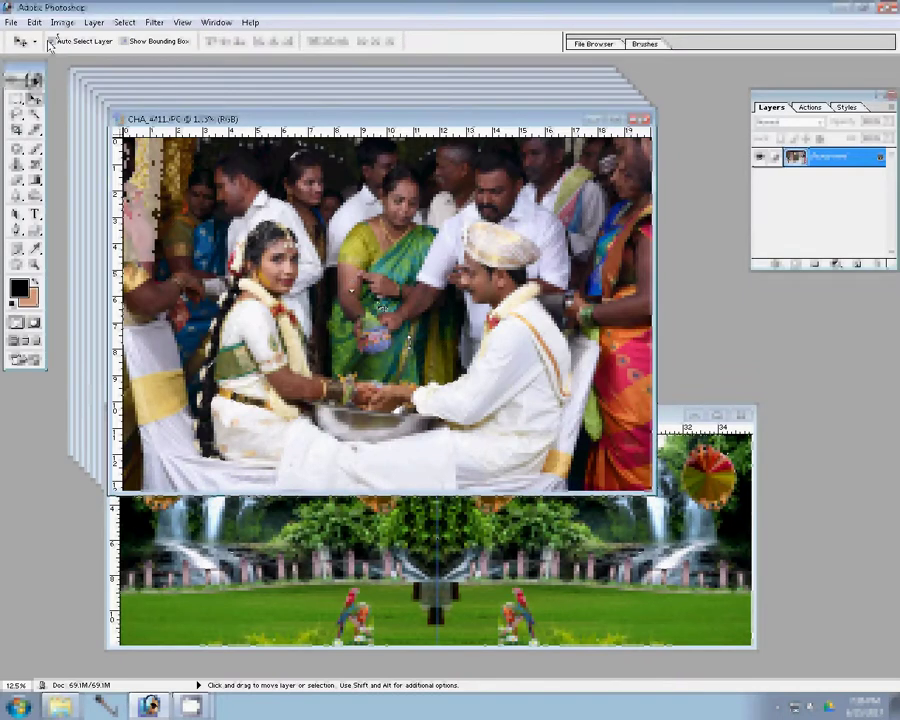
Resize the first ceremony photo, drag it into Untitled-1, and close the original unsaved.
key(ctrl+alt+i)
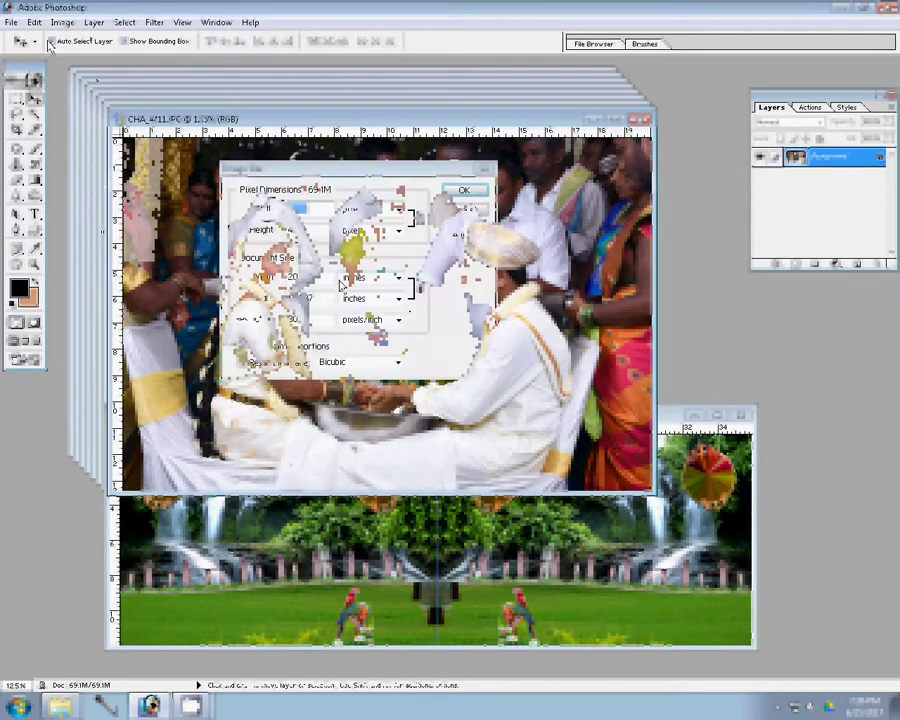
key(Up)
key(Up)
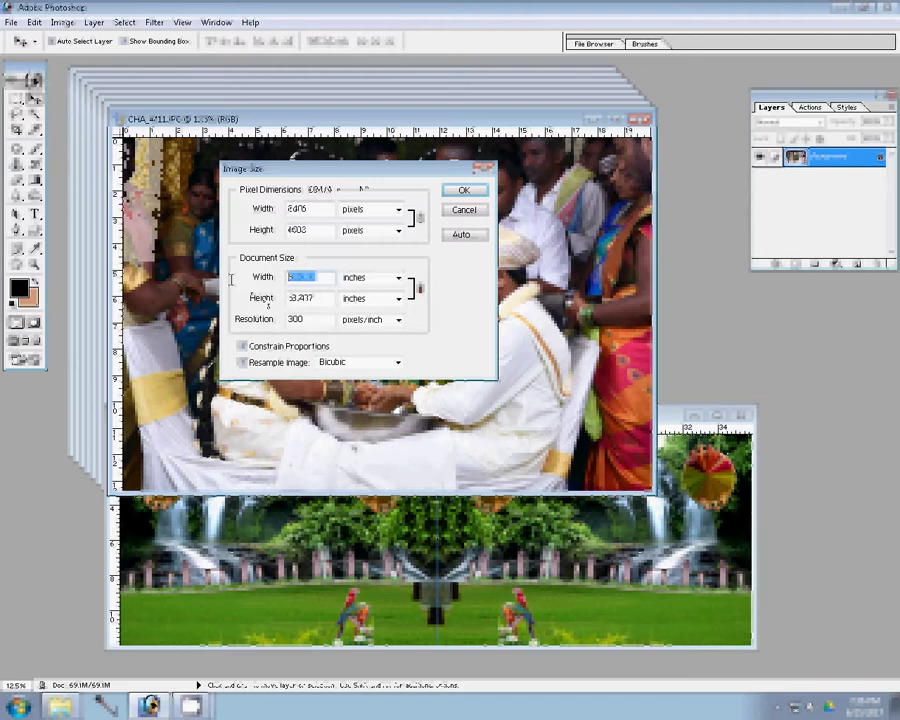
click(463, 190)
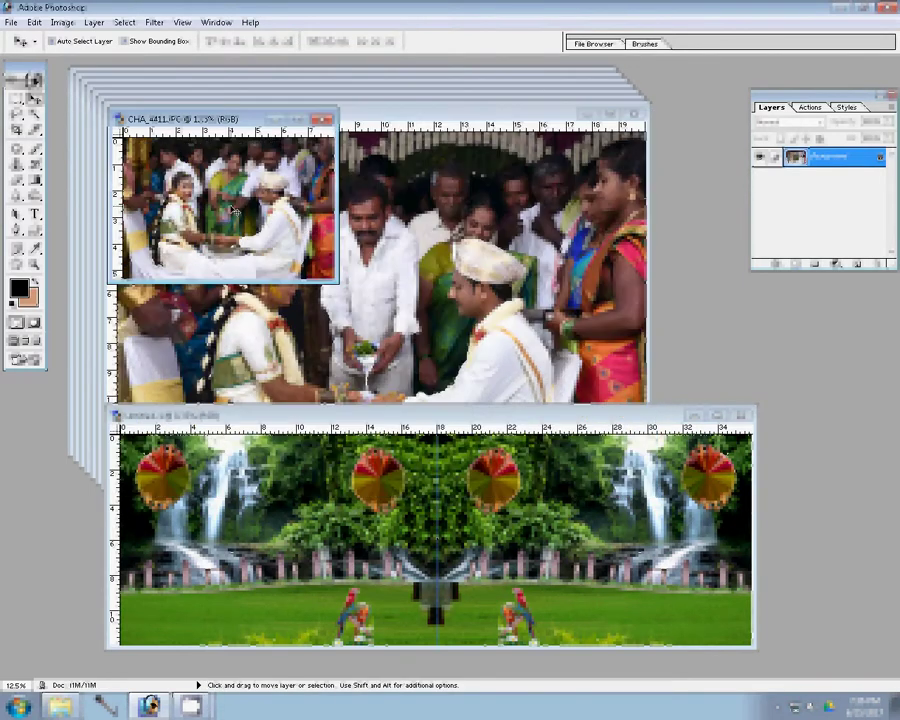
drag(232, 213, 610, 548)
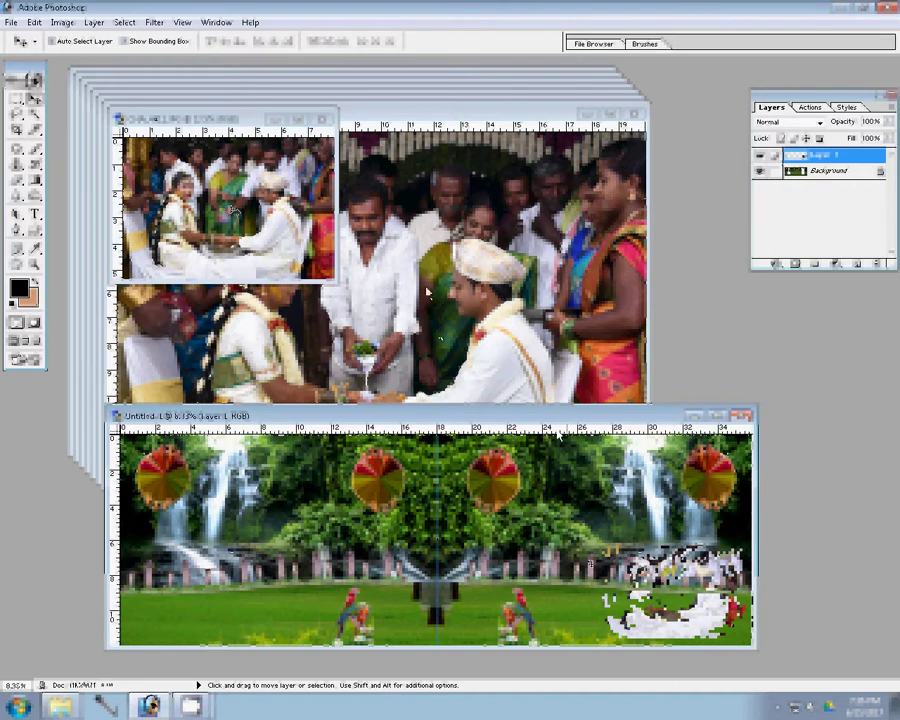
click(322, 119)
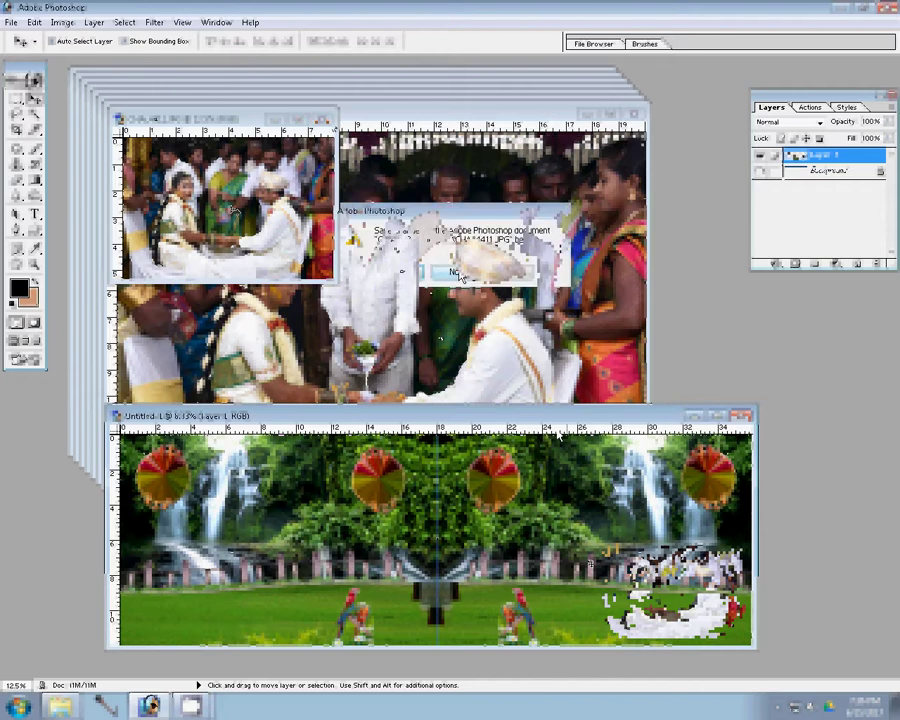
click(452, 268)
Bring the next ceremony photo forward and resize it to a width of 24.7.
click(452, 268)
key(ctrl+alt+i)
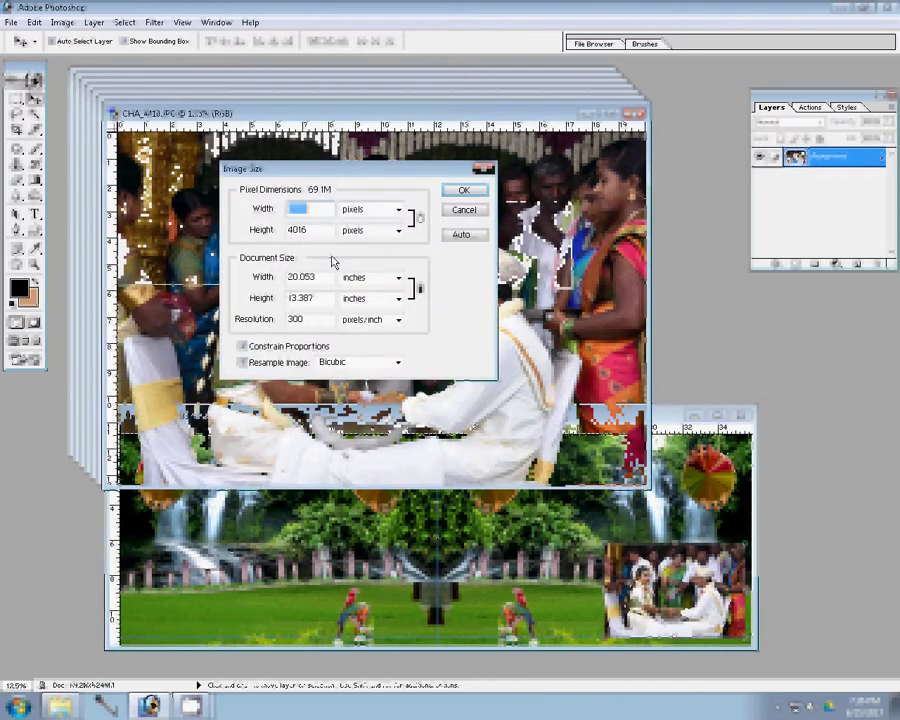
key(Tab)
key(Tab)
text(24.7)
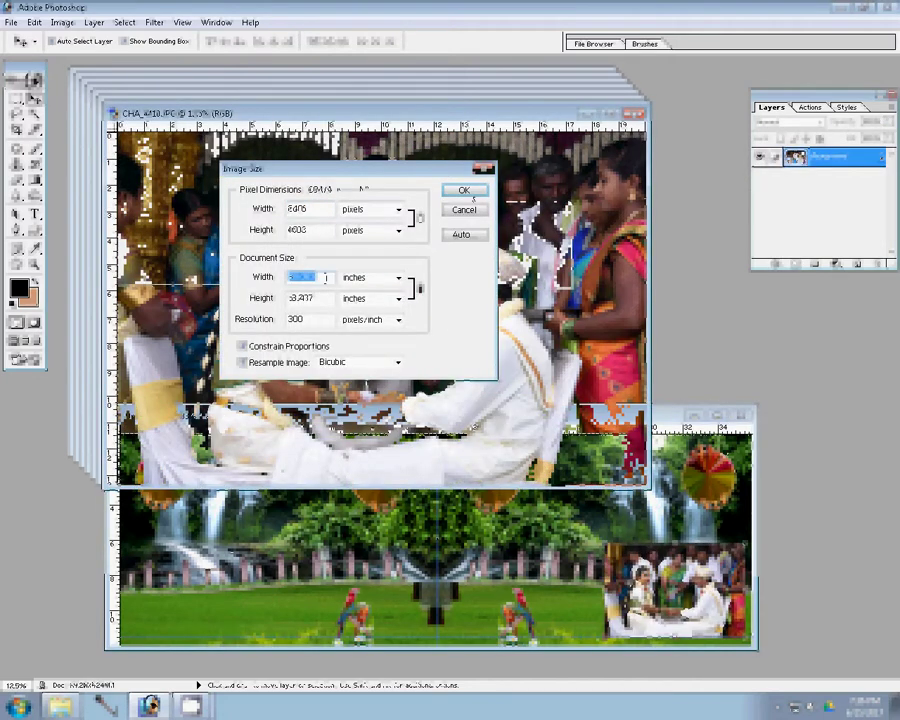
key(Return)
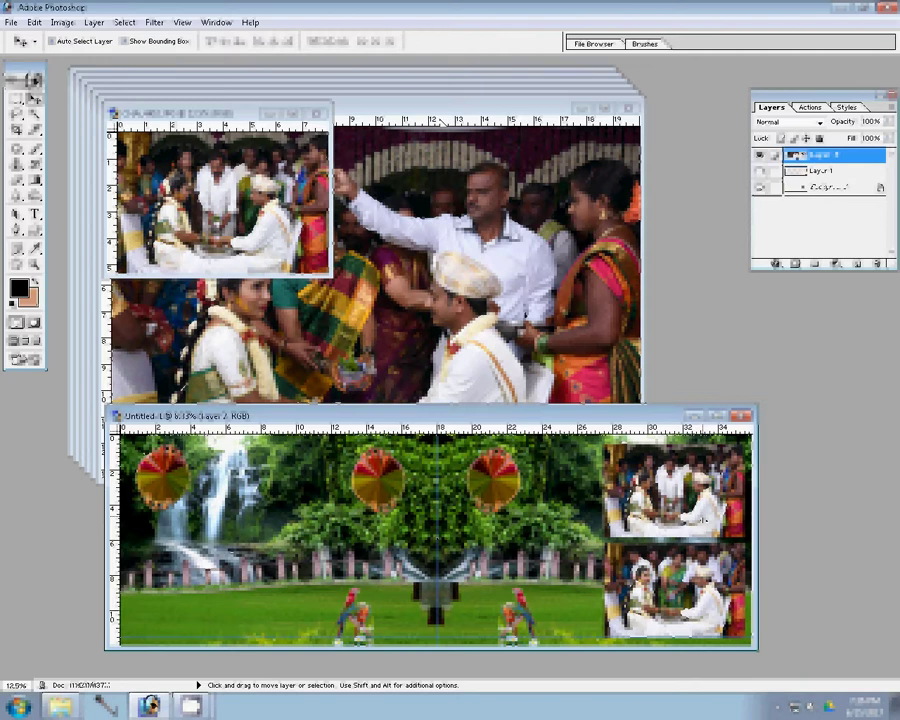
Close CHA_4818 unsaved, resize CHA_4409 to 8 inches wide, and drag it into the layout.
click(316, 114)
click(402, 273)
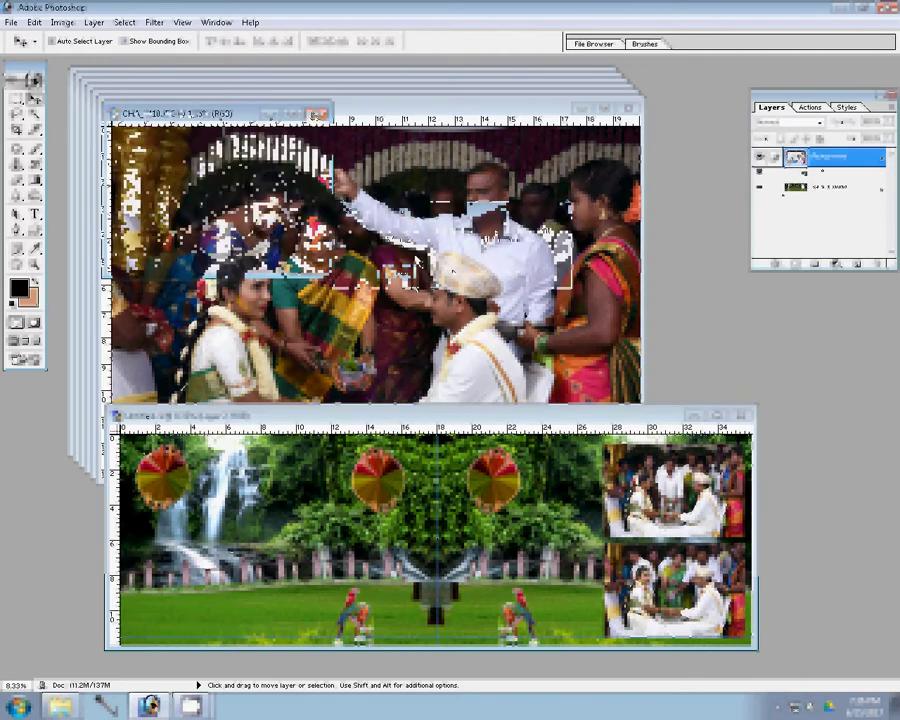
key(ctrl+alt+i)
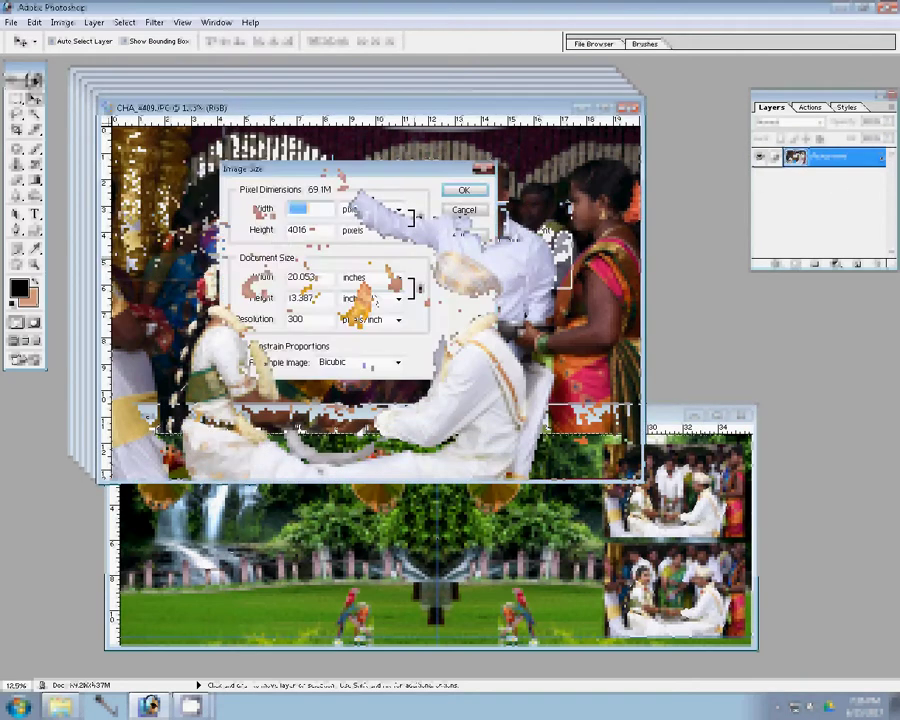
text(8)
click(463, 190)
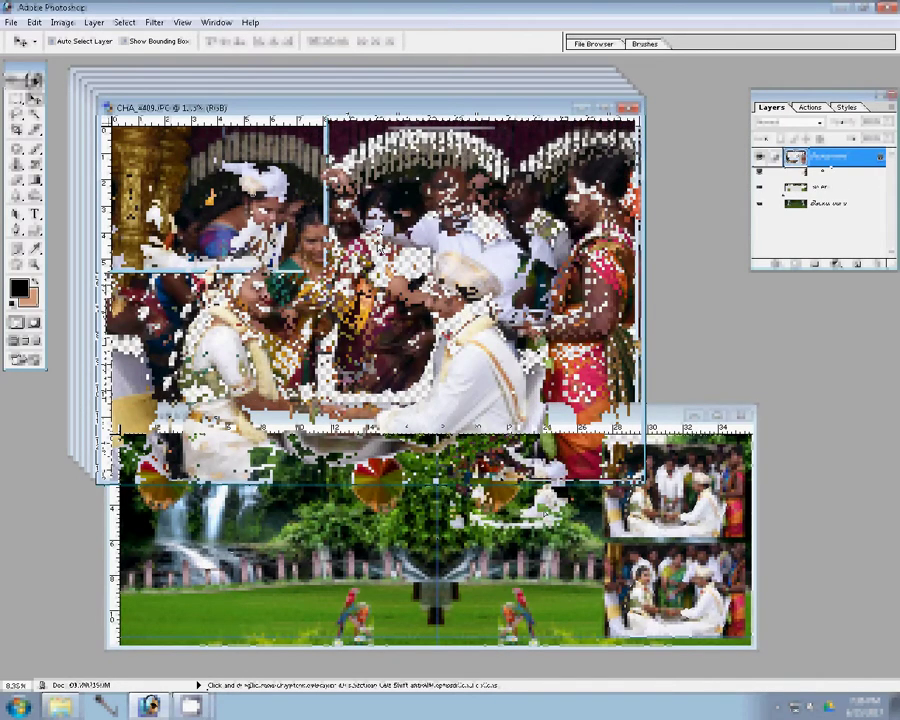
drag(360, 323, 545, 518)
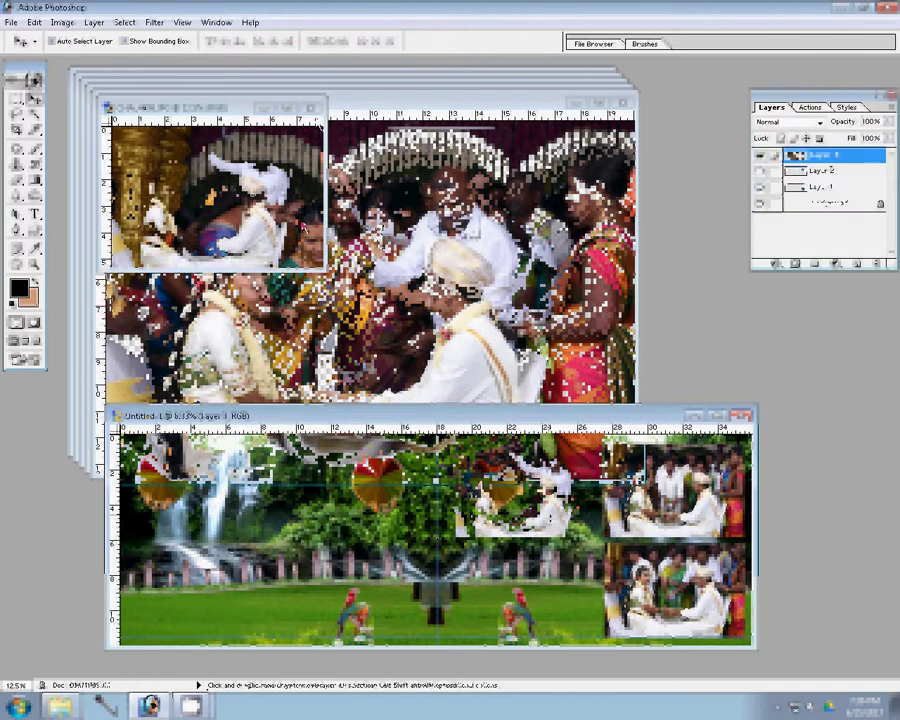
Close CHA_4409 unsaved, resize CHA_4408 to 8 inches wide, and drop it into the grid.
click(312, 108)
click(453, 271)
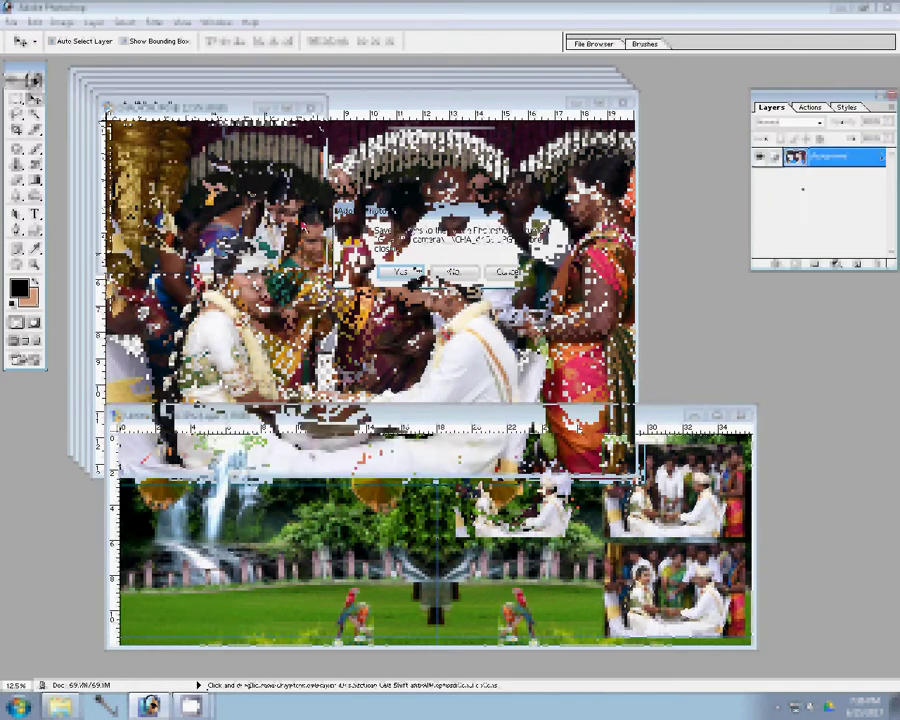
key(ctrl+alt+i)
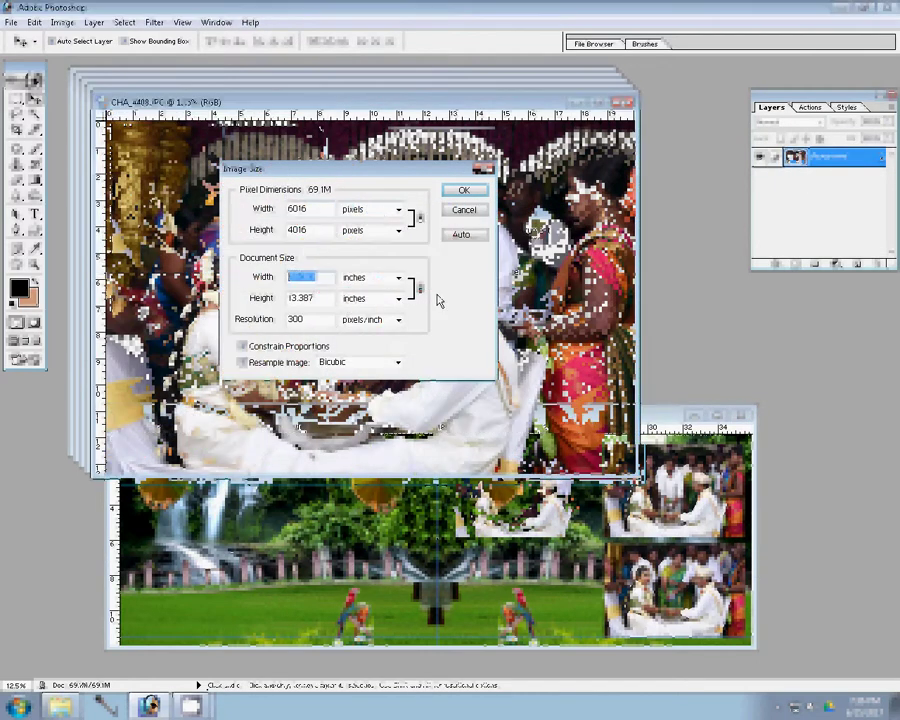
text(8)
key(Return)
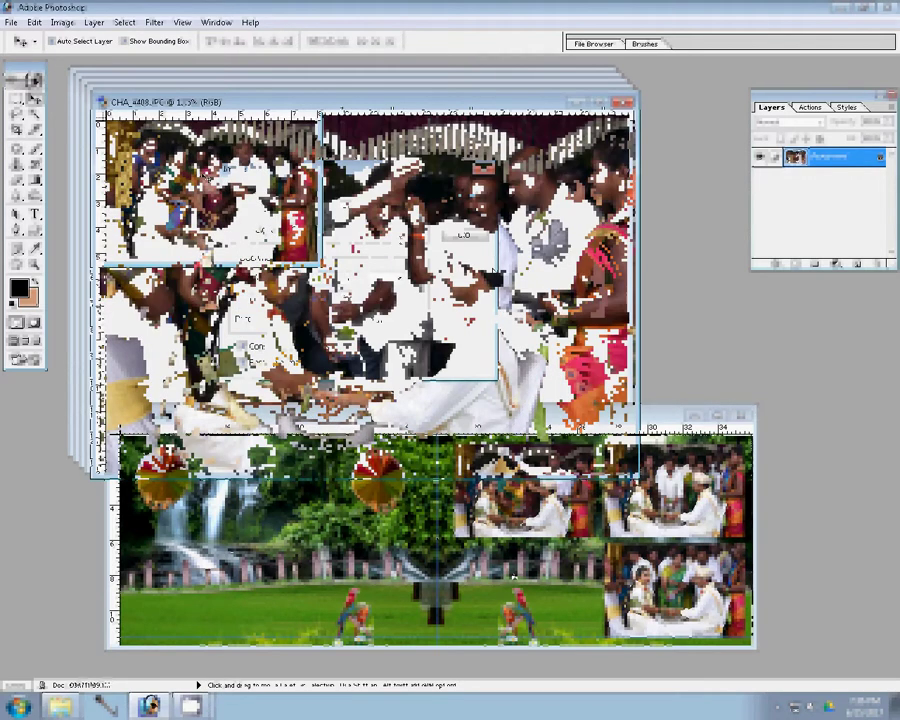
drag(493, 272, 510, 610)
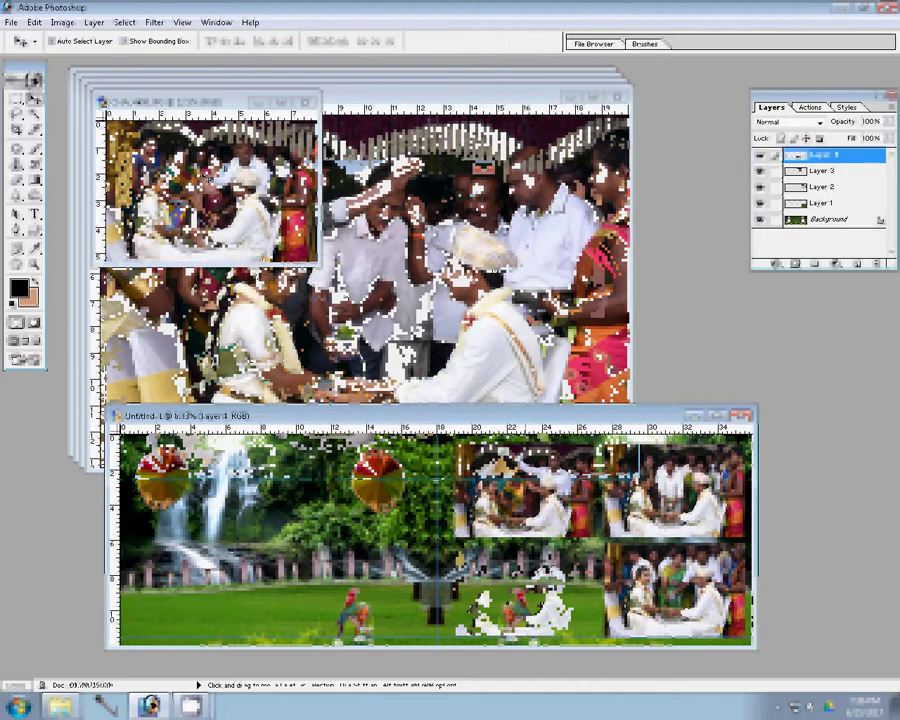
Close the previous photo unsaved and drag CHA_4407 into the layout as Layer 5.
click(307, 102)
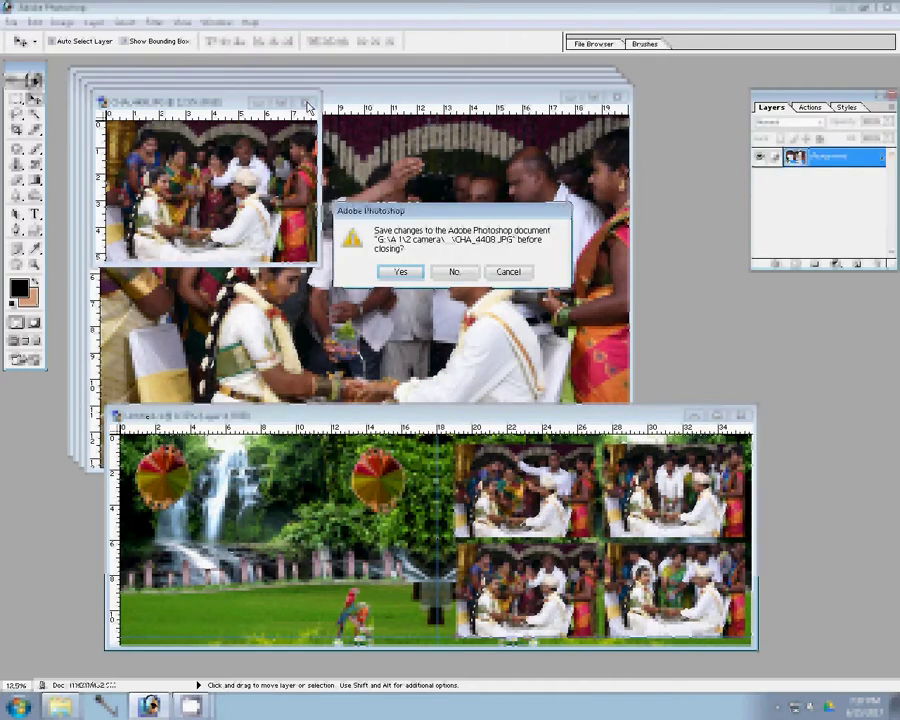
click(380, 271)
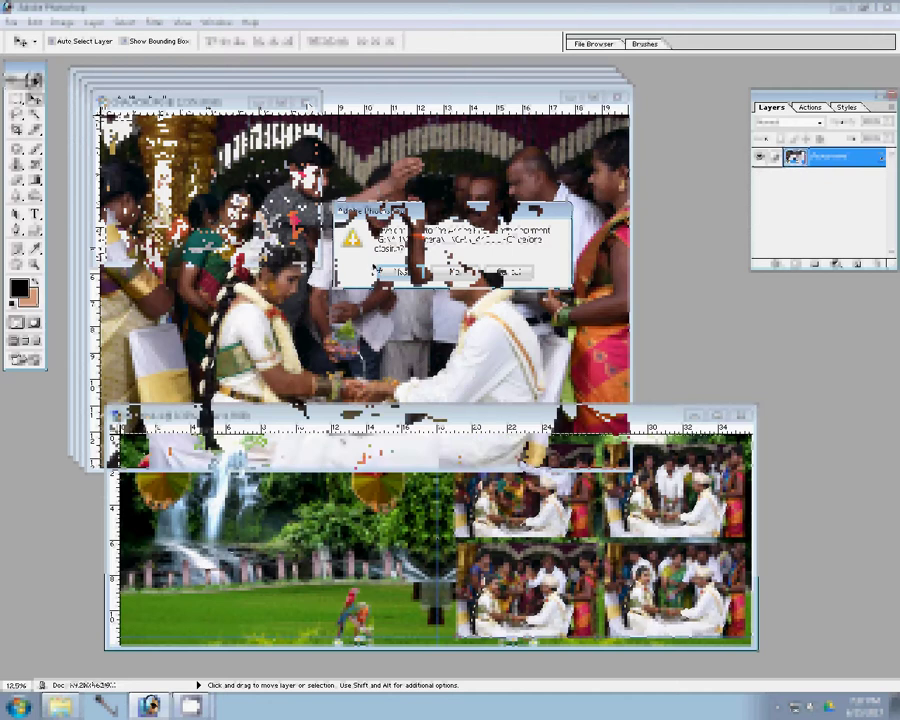
key(ctrl+alt+i)
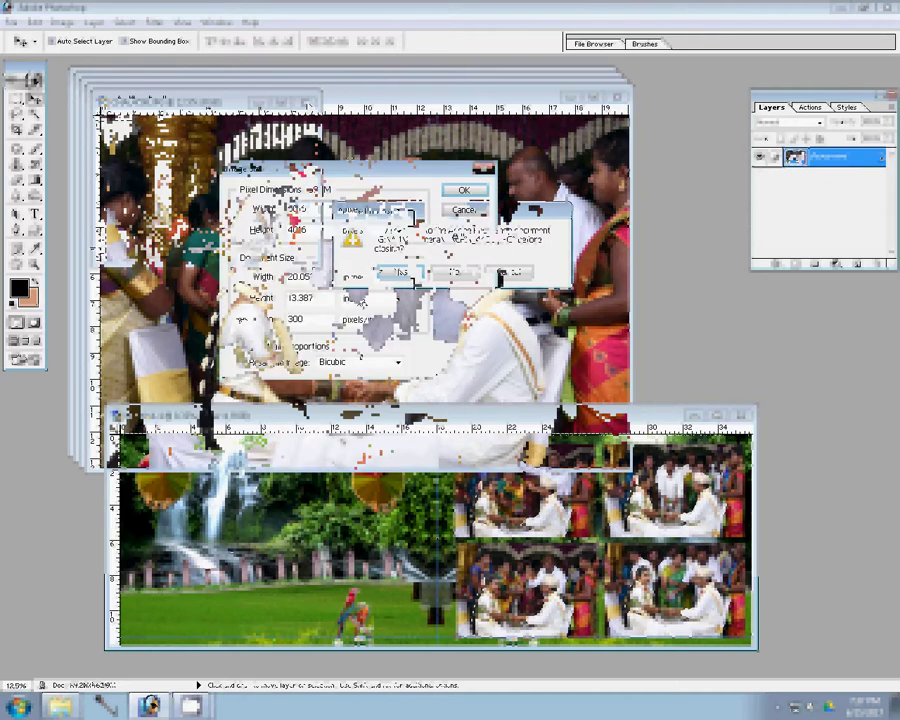
key(Escape)
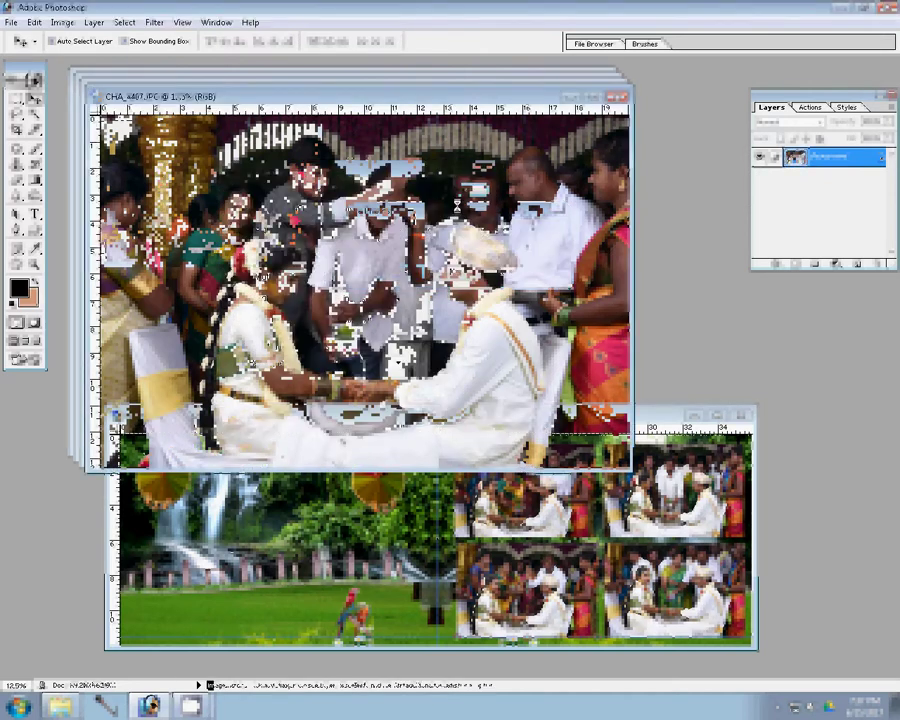
mouse_move(312, 150)
mouse_down()
mouse_move(427, 224)
mouse_move(372, 278)
mouse_up()
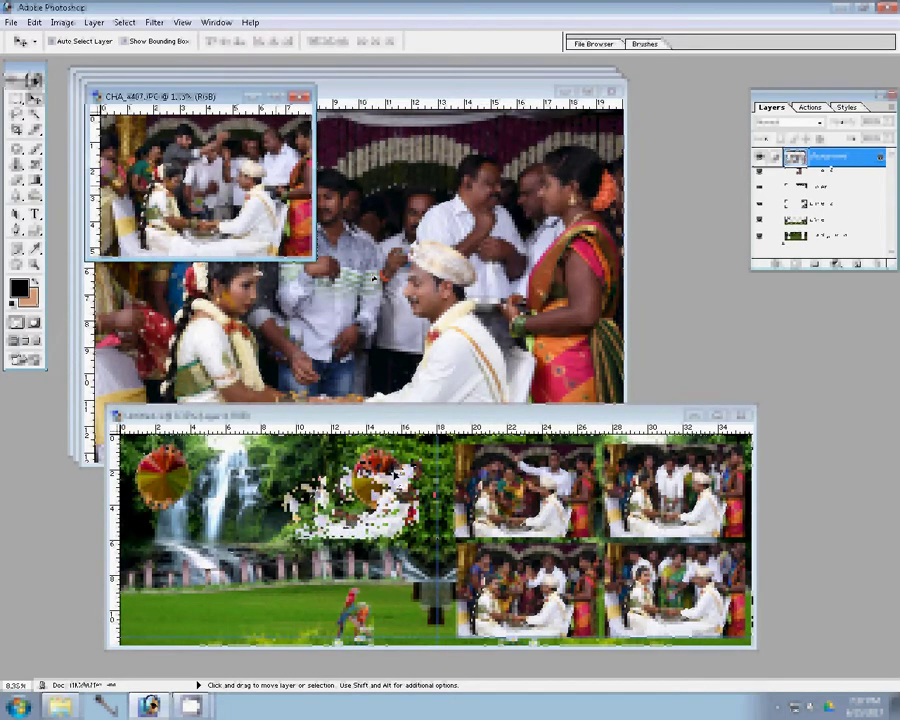
drag(376, 280, 396, 476)
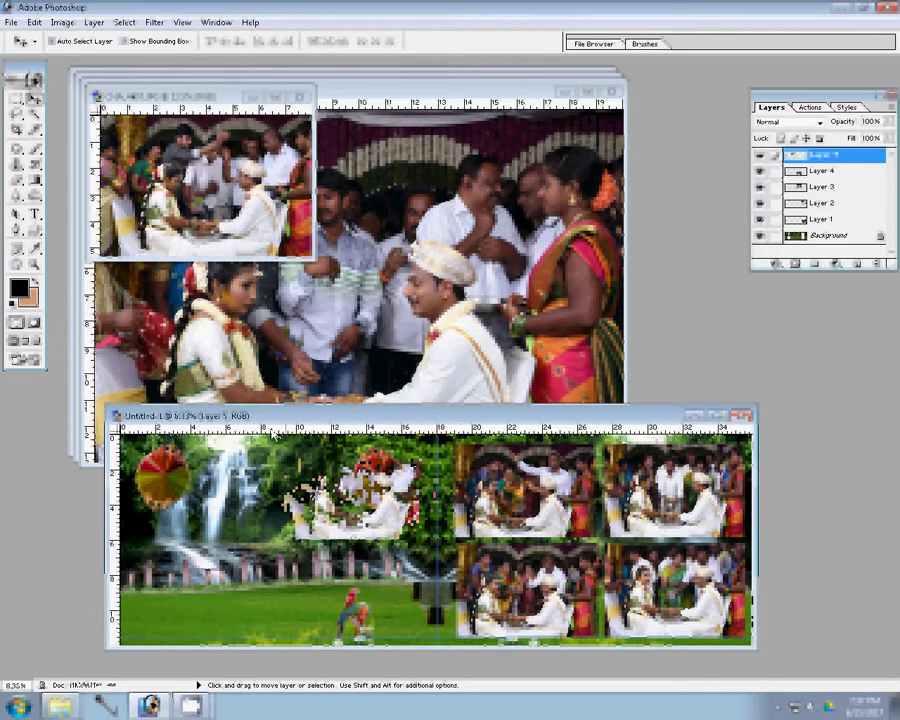
Close CHA_4407 unsaved, resize CHA_4406, and place it on the album spread.
key(ctrl+Tab)
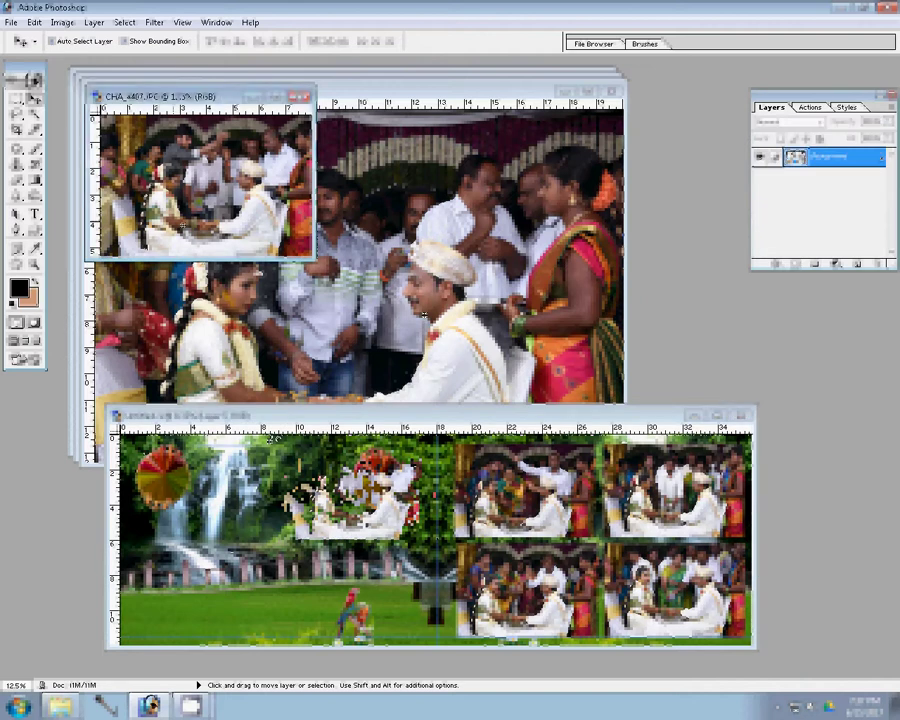
click(299, 97)
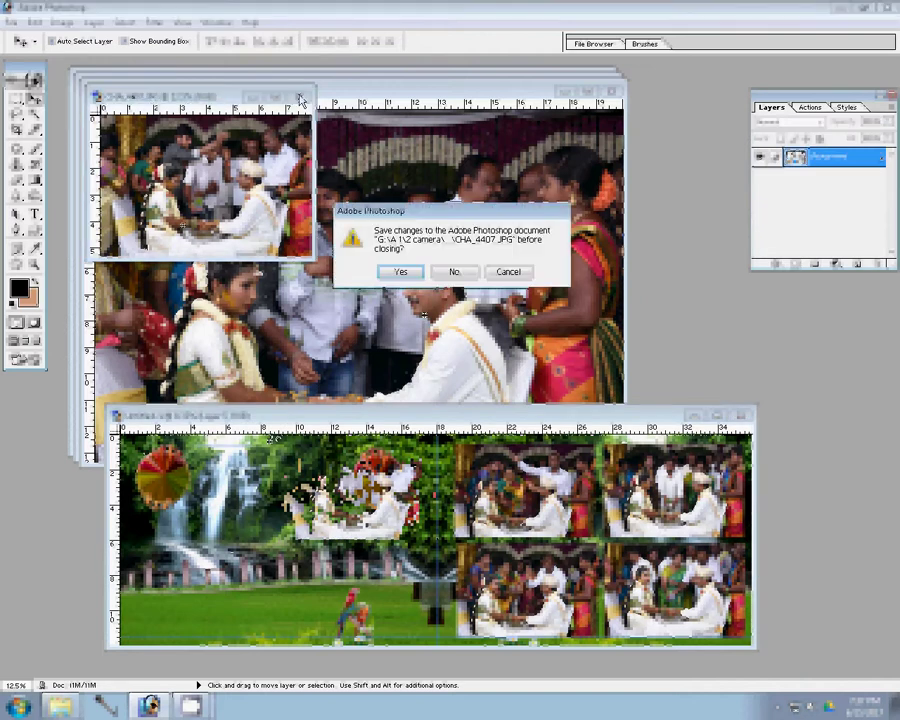
click(453, 272)
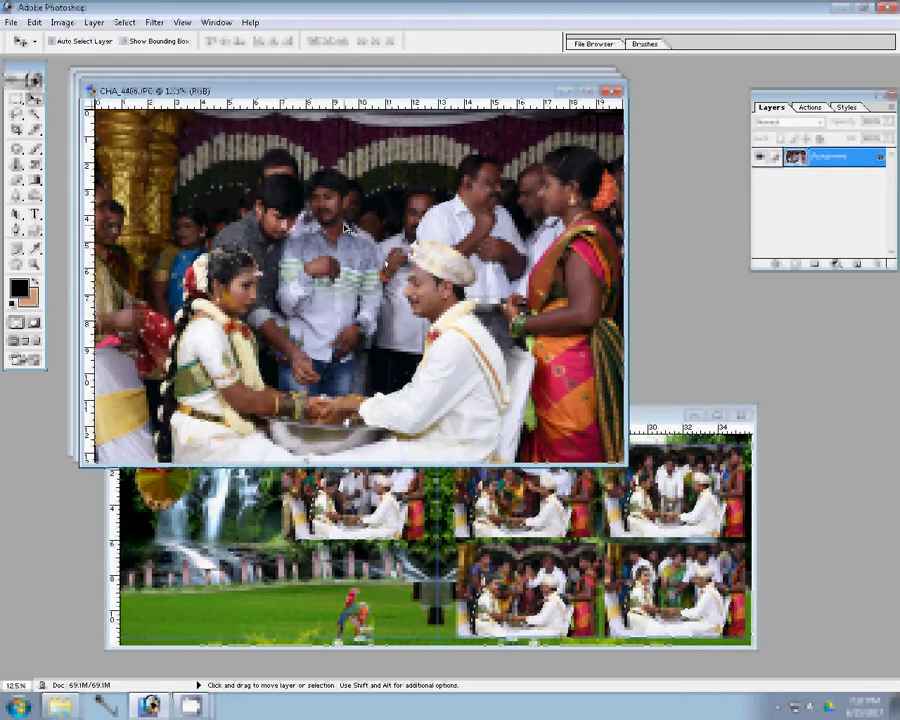
key(ctrl+alt+i)
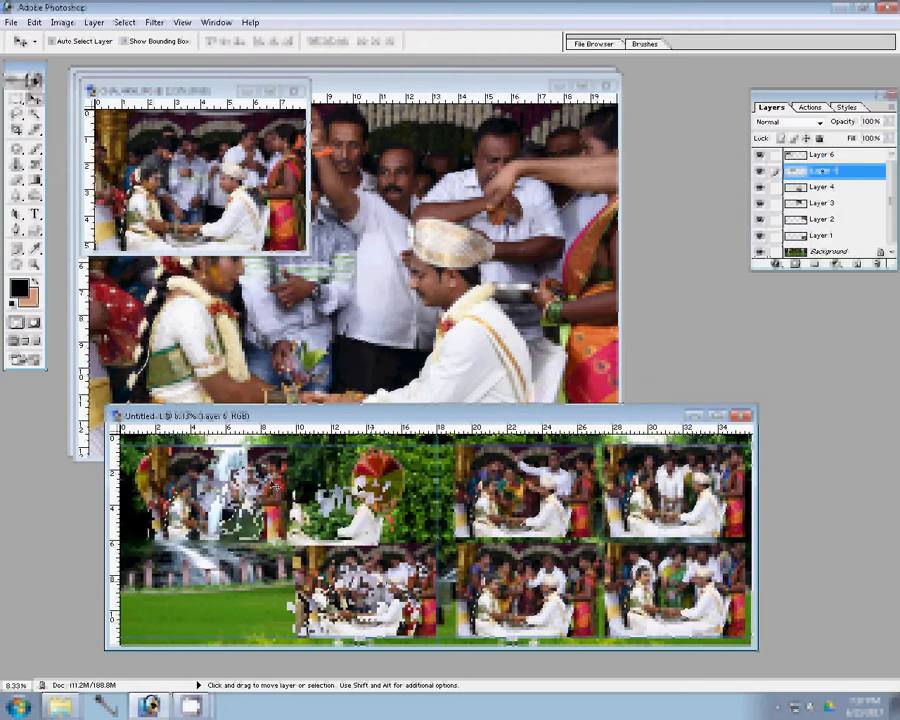
drag(205, 490, 360, 500)
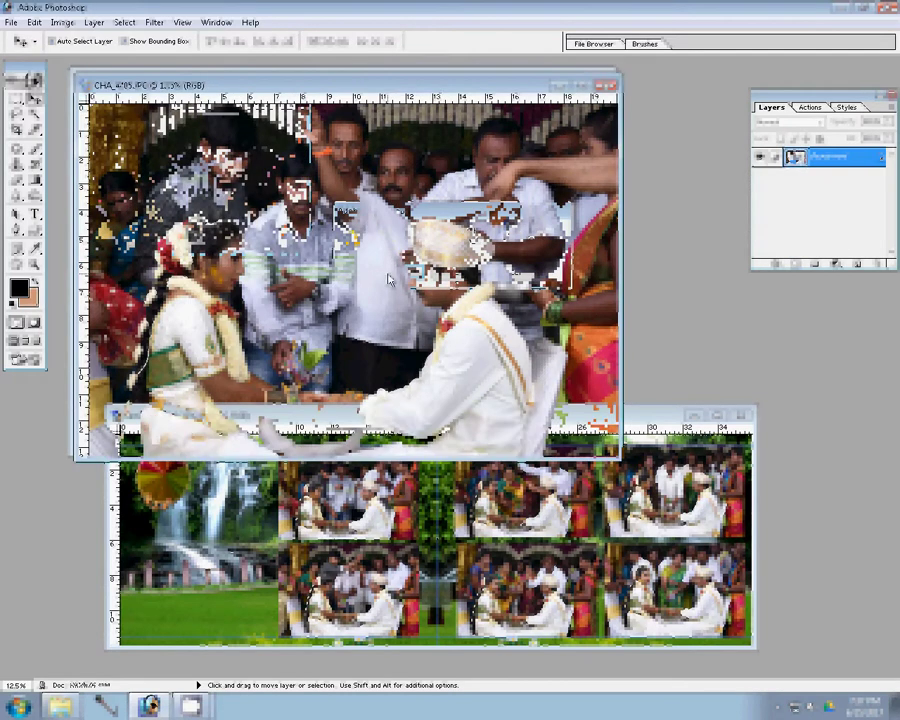
Resize CHA_4705, place it in the spread's lower-left slot, and close the original unsaved.
key(ctrl+alt+i)
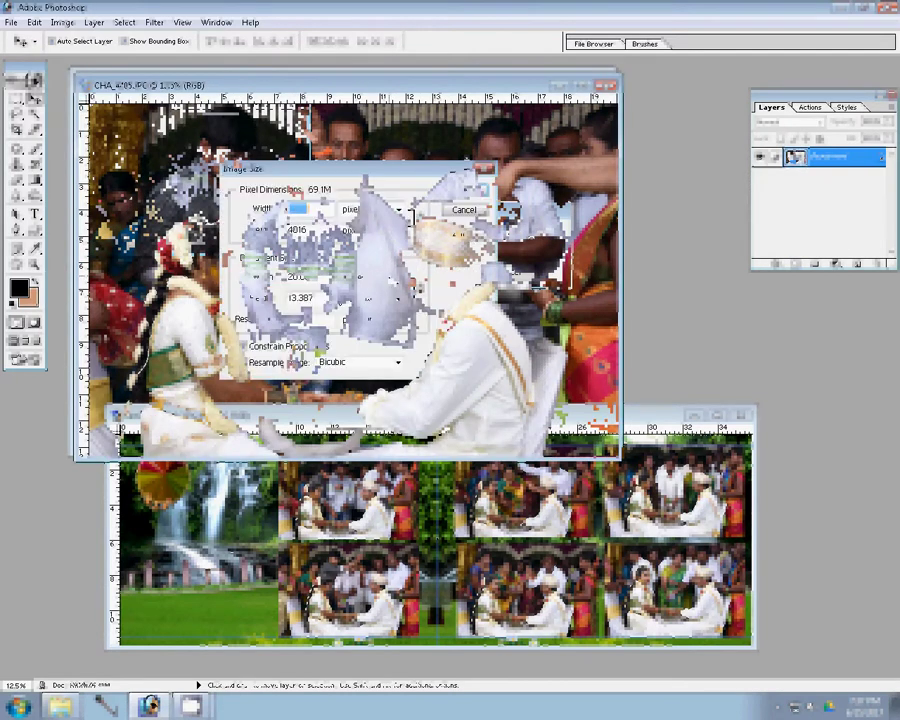
key(Return)
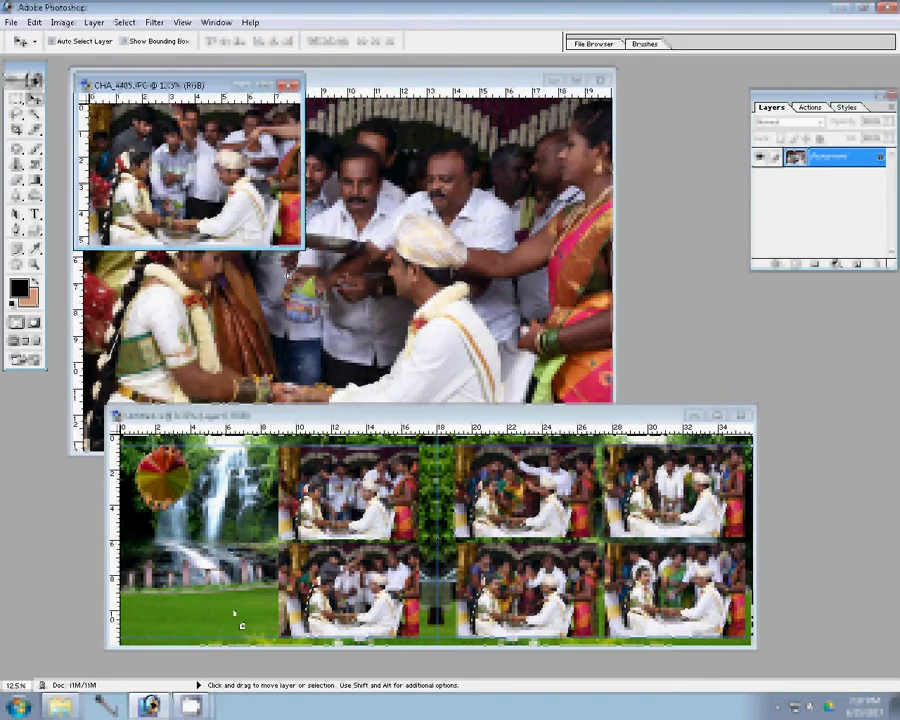
drag(240, 626, 240, 626)
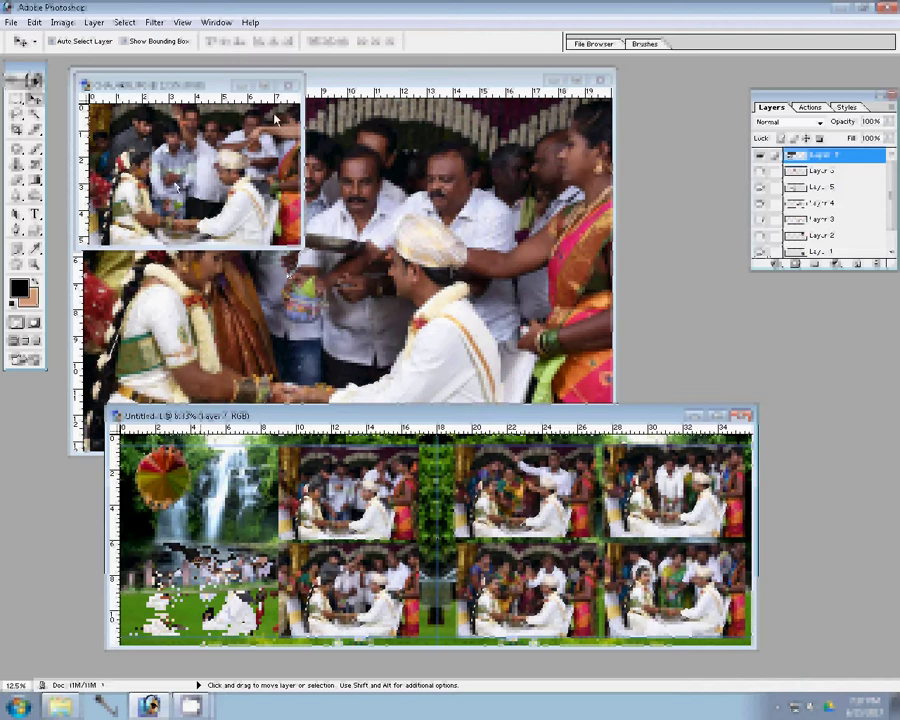
click(291, 84)
click(463, 272)
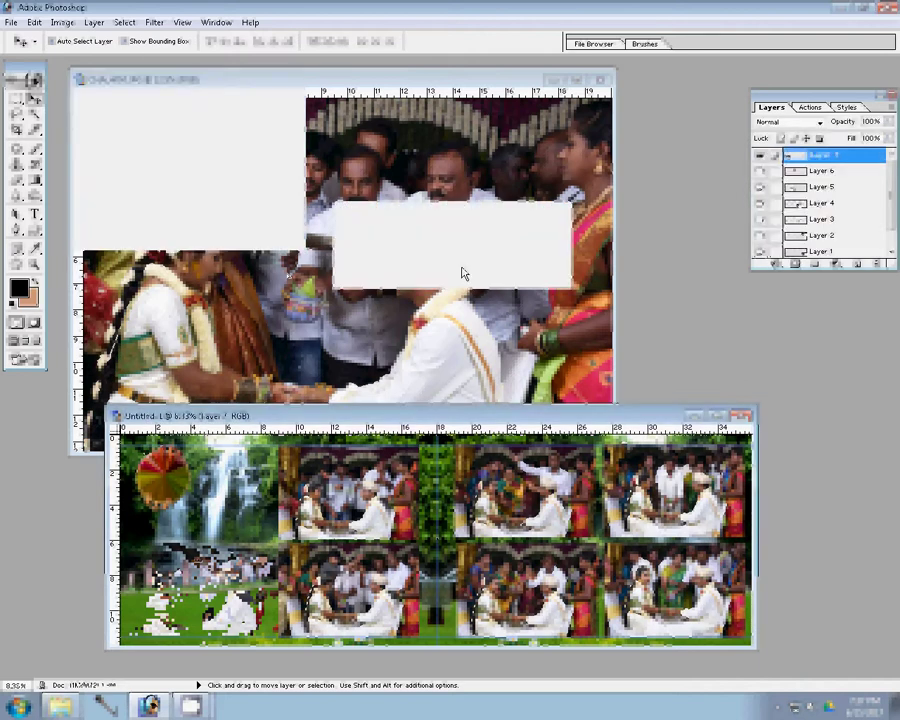
Resize CHA_4404, place it in the top-left slot, and close the original unsaved.
key(ctrl+alt+i)
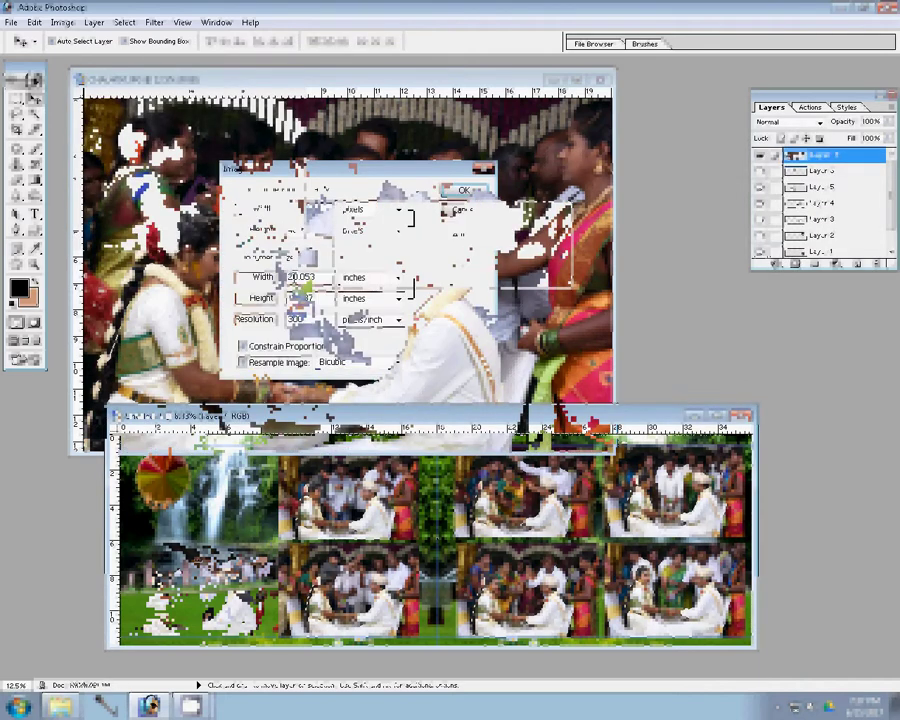
key(Escape)
click(410, 222)
key(ctrl+alt+i)
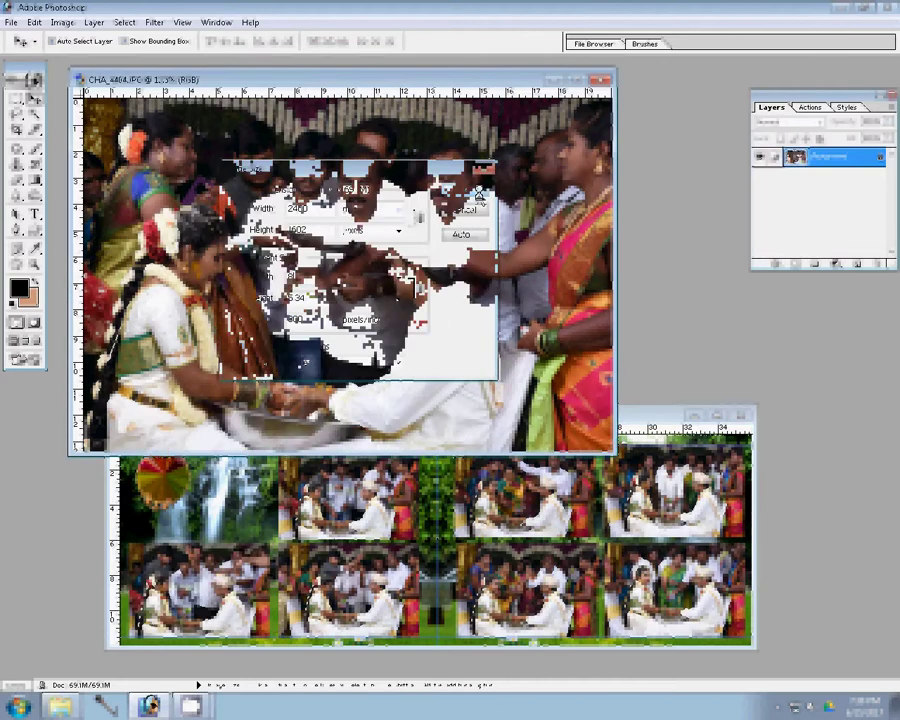
key(Return)
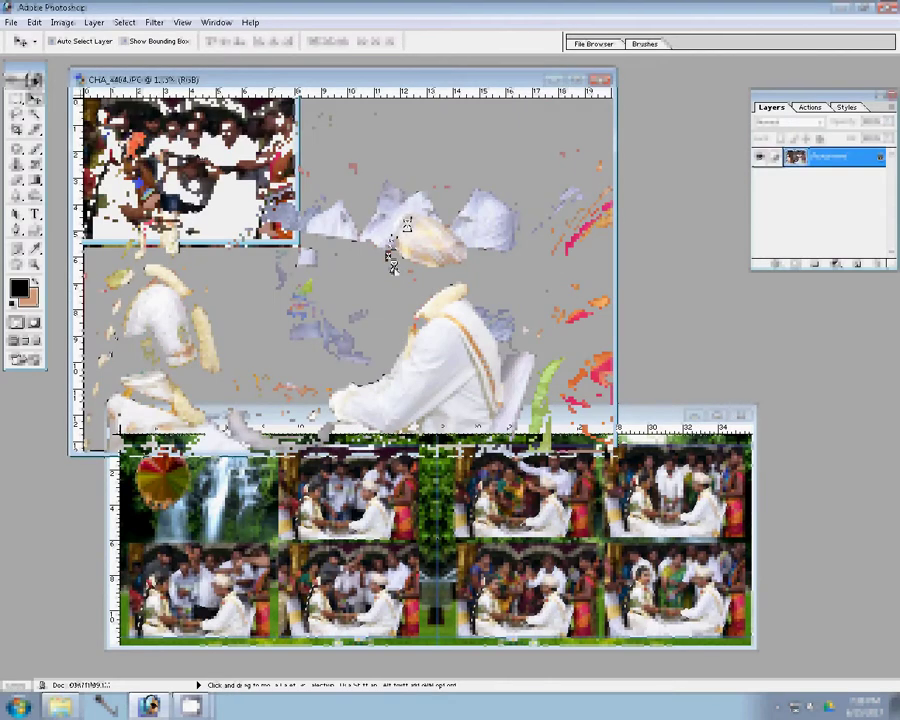
drag(393, 265, 229, 505)
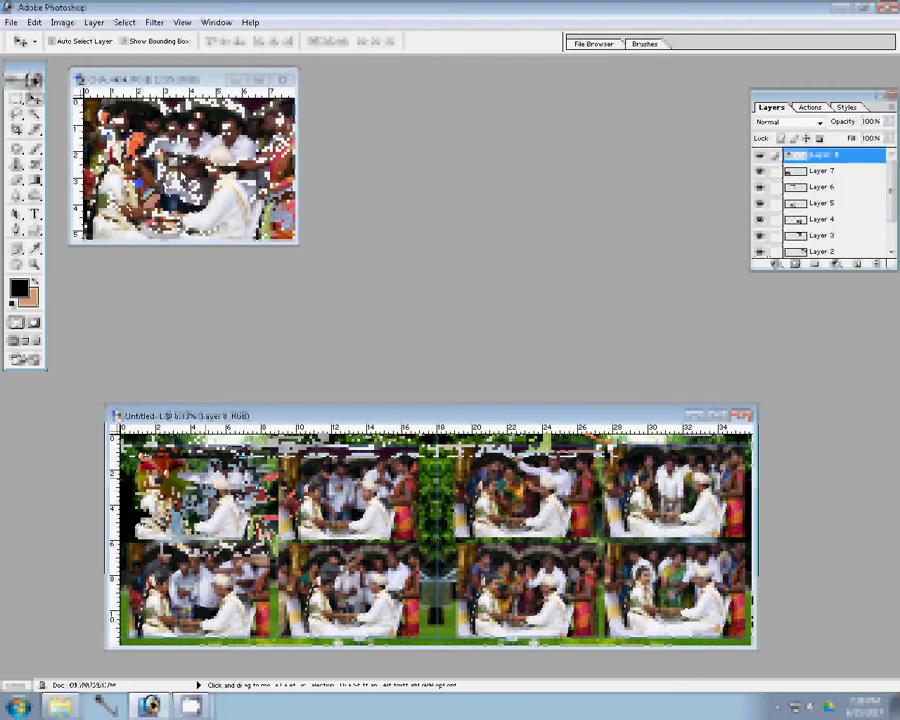
click(284, 78)
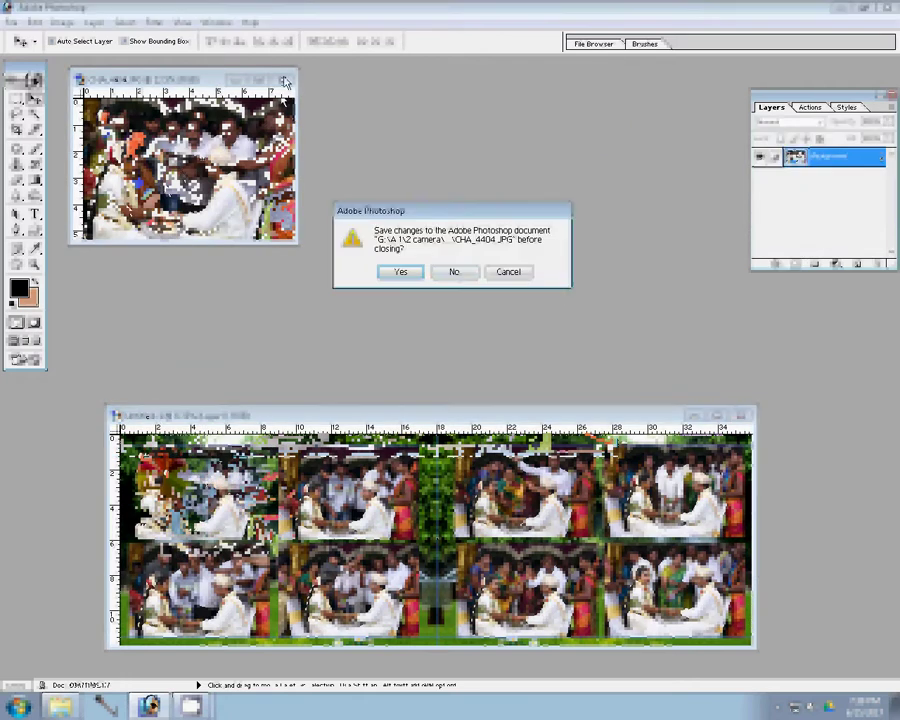
click(454, 273)
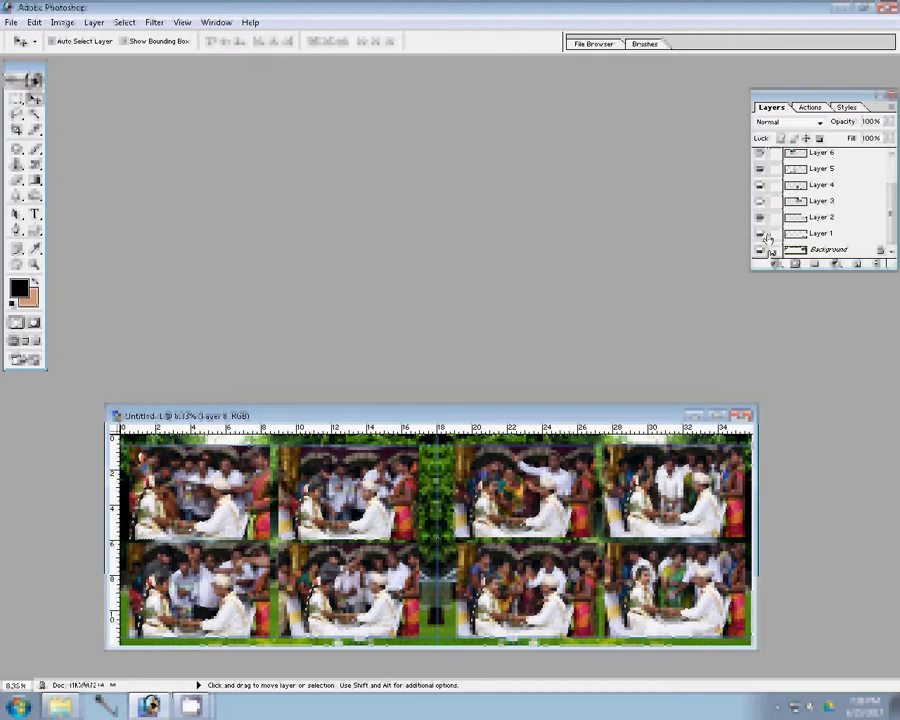
Hide the Background layer, select Layer 1, and Merge Visible (Shift+Ctrl+E) into one photo layer.
click(764, 235)
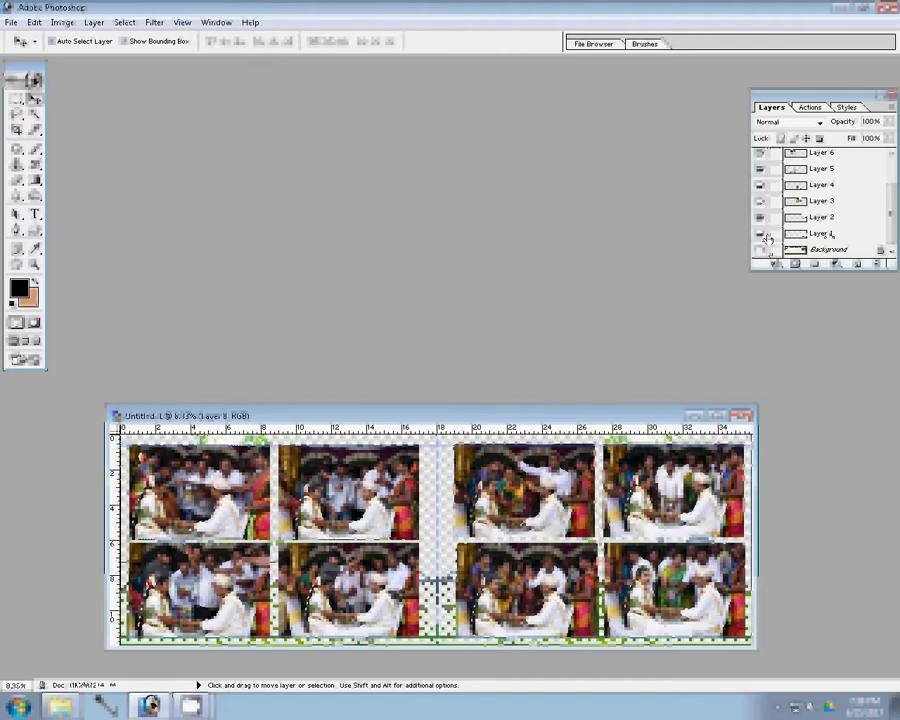
click(767, 237)
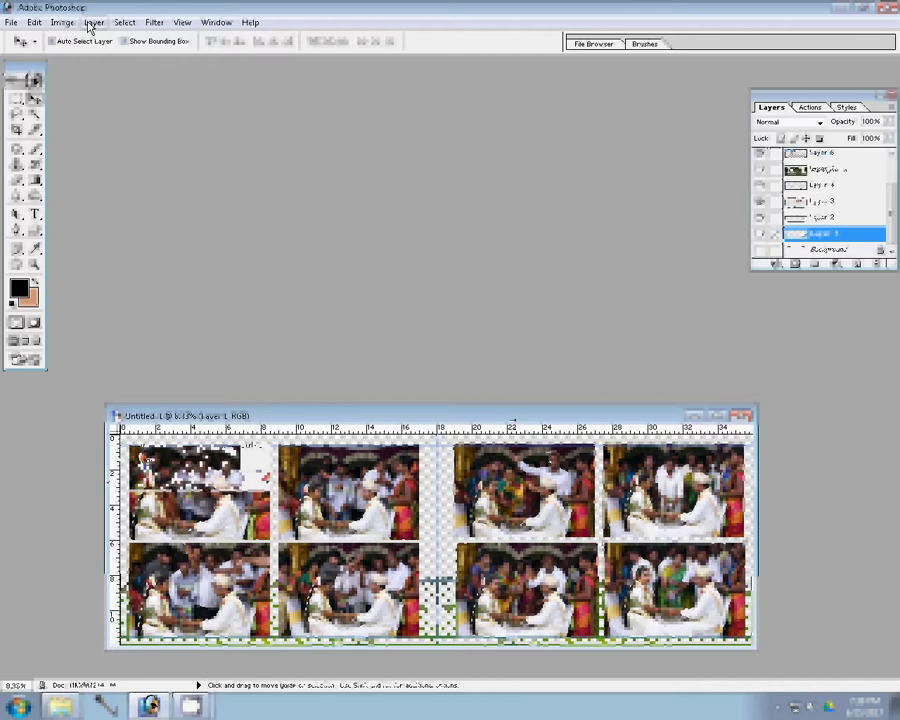
key(ctrl+shift+e)
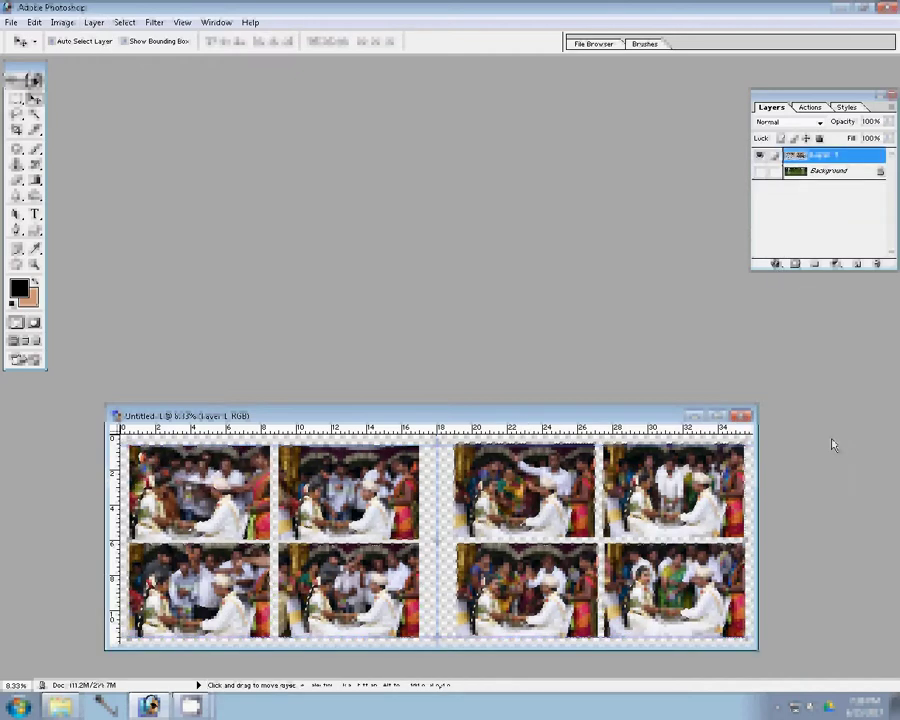
Give Layer 1 a 3 px outside Stroke filled with the purple-brown pattern.
double_click(822, 155)
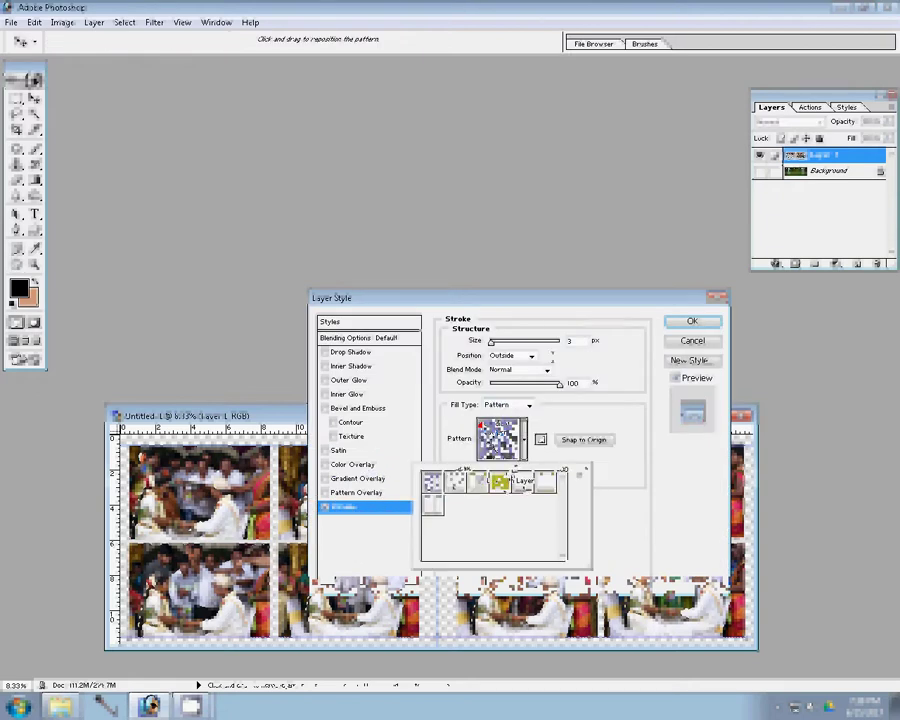
double_click(522, 481)
key(Up)
key(Up)
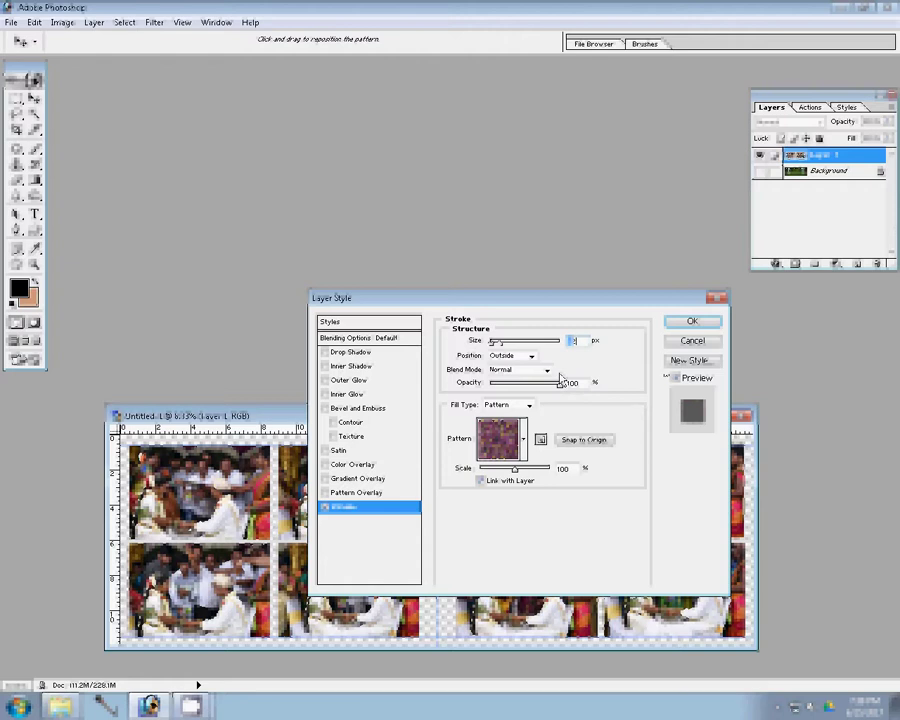
click(690, 323)
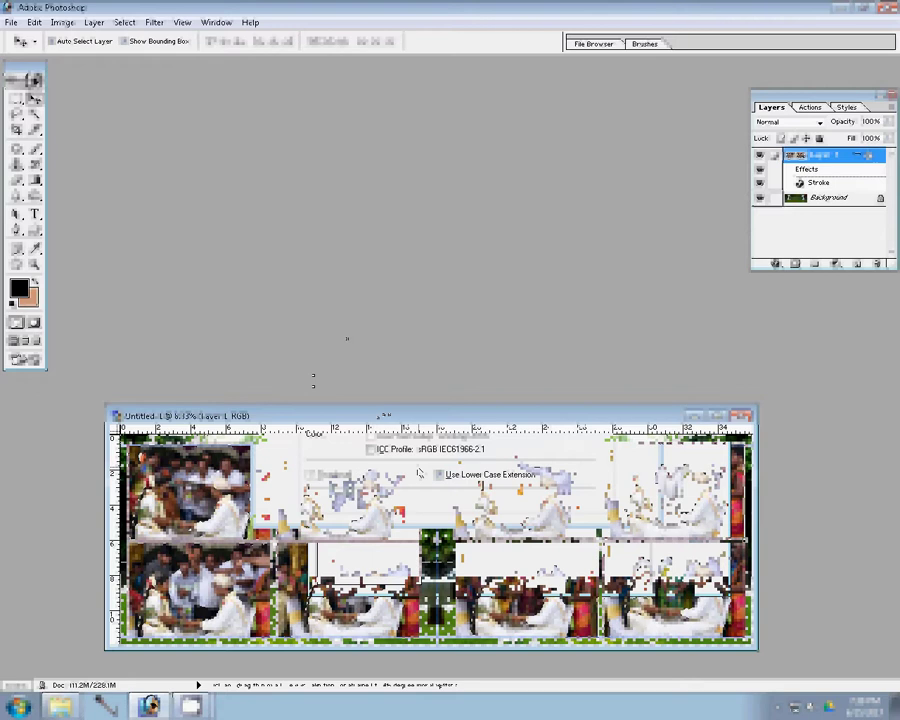
Enter 112 as the album spread's file name in the k 1 folder's Save As dialog.
text(112)
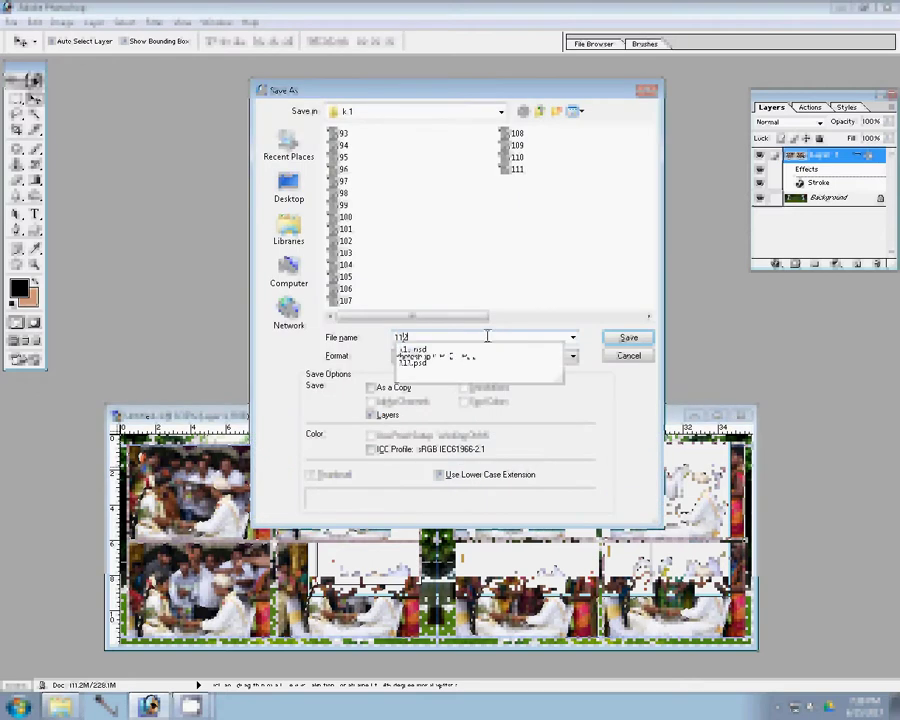
click(628, 337)
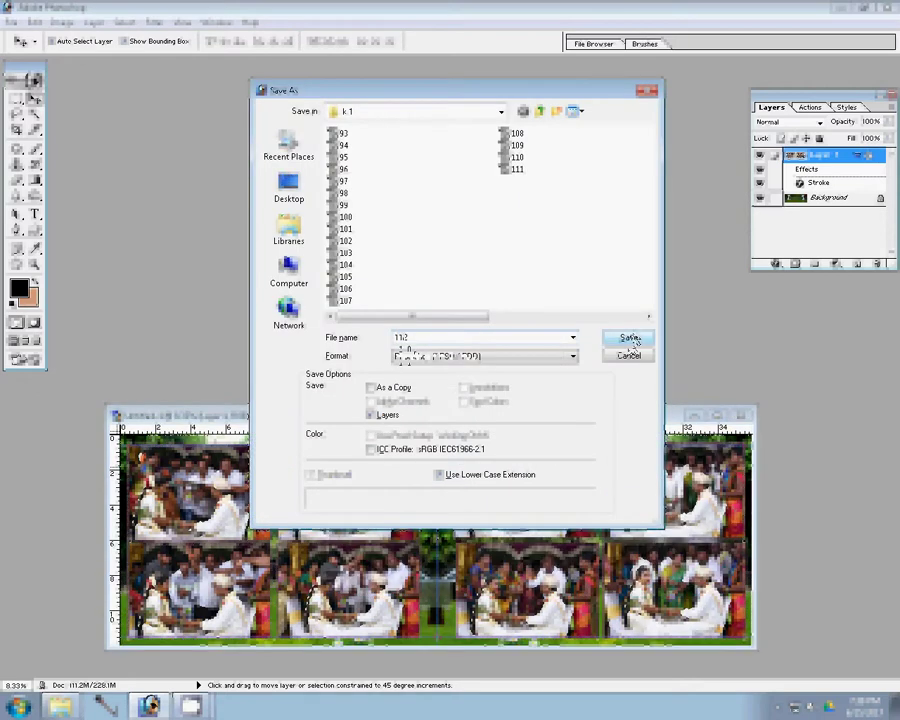
key(BackSpace)
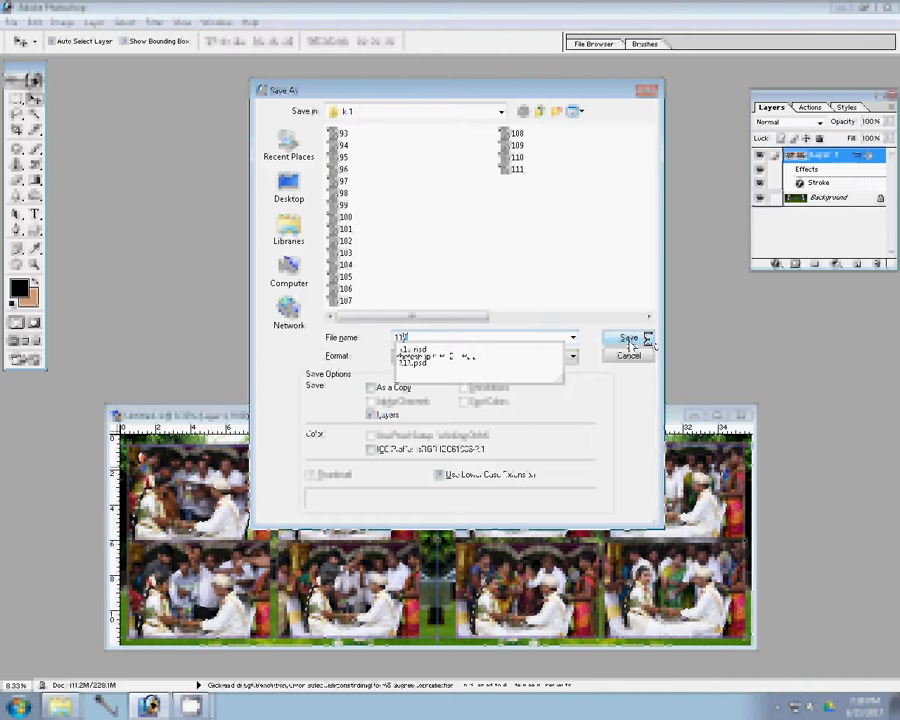